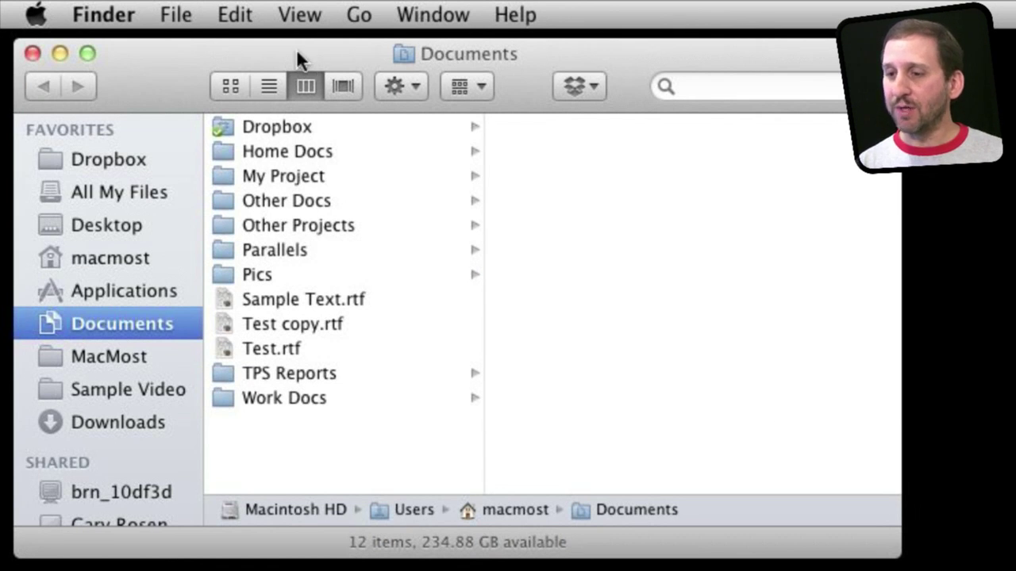
Go to the Computer view and open Macintosh HD to list its top-level folders
{"action": "left_click", "coordinate": [358, 14]}
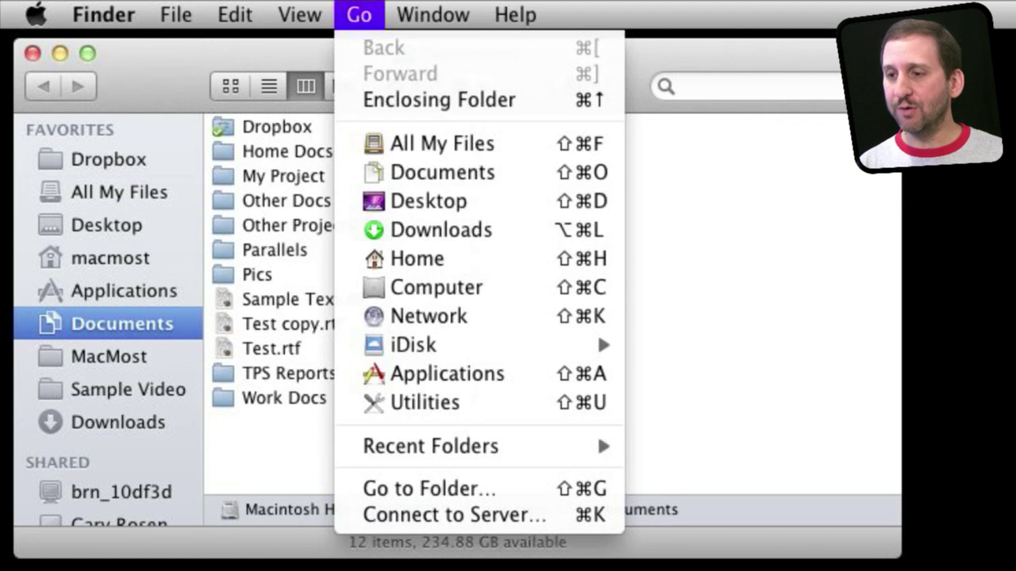
{"action": "left_click", "coordinate": [411, 294]}
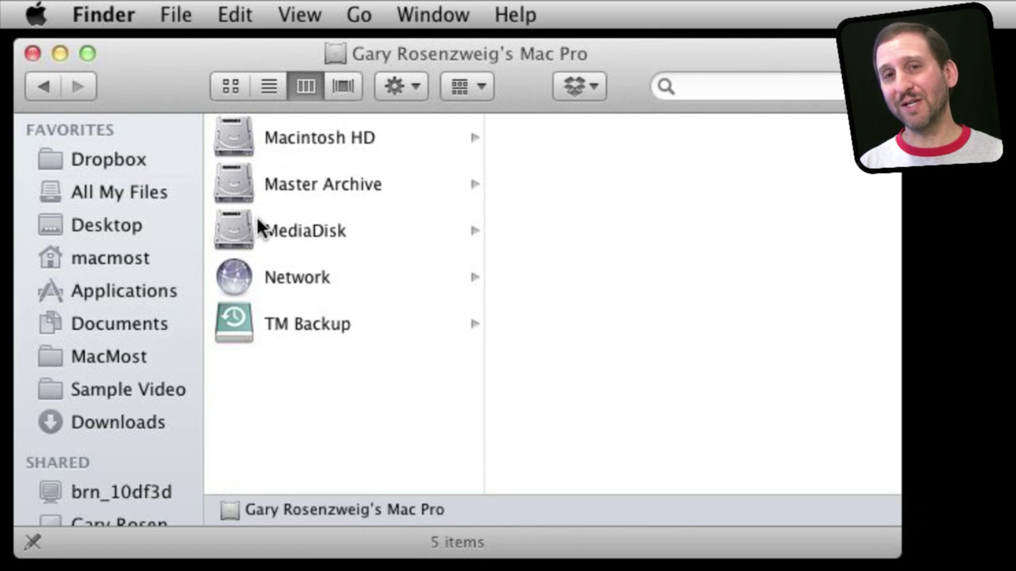
{"action": "left_click", "coordinate": [225, 147]}
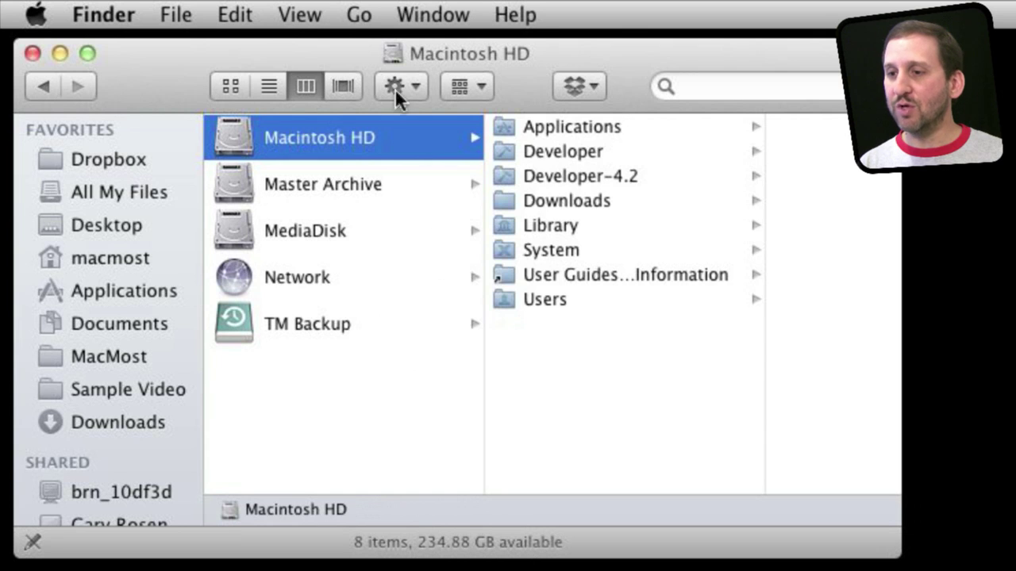
Hide and re-show the status bar, which reports 8 items and 234.88 GB available
{"action": "left_click", "coordinate": [299, 14]}
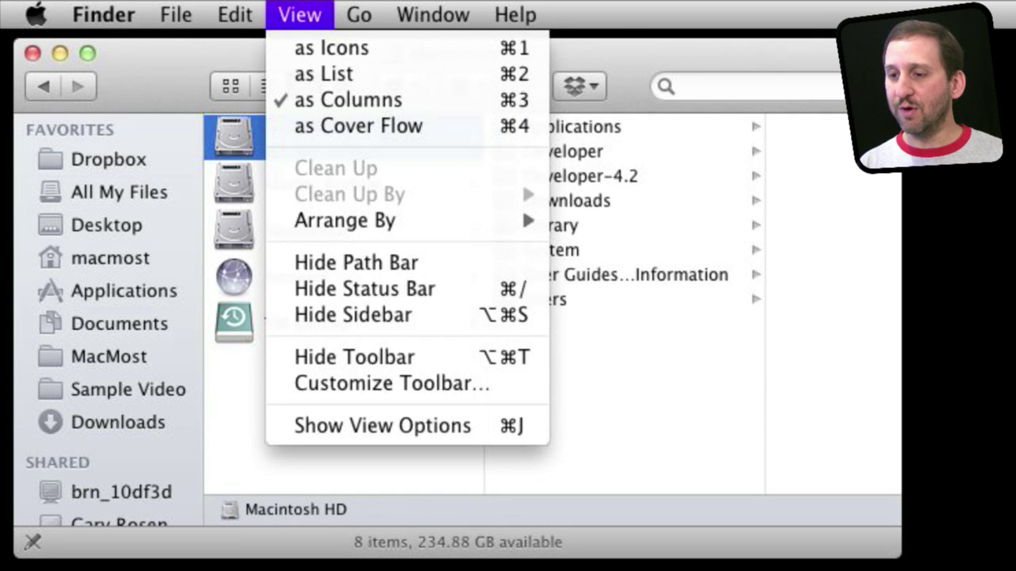
{"action": "left_click", "coordinate": [341, 287]}
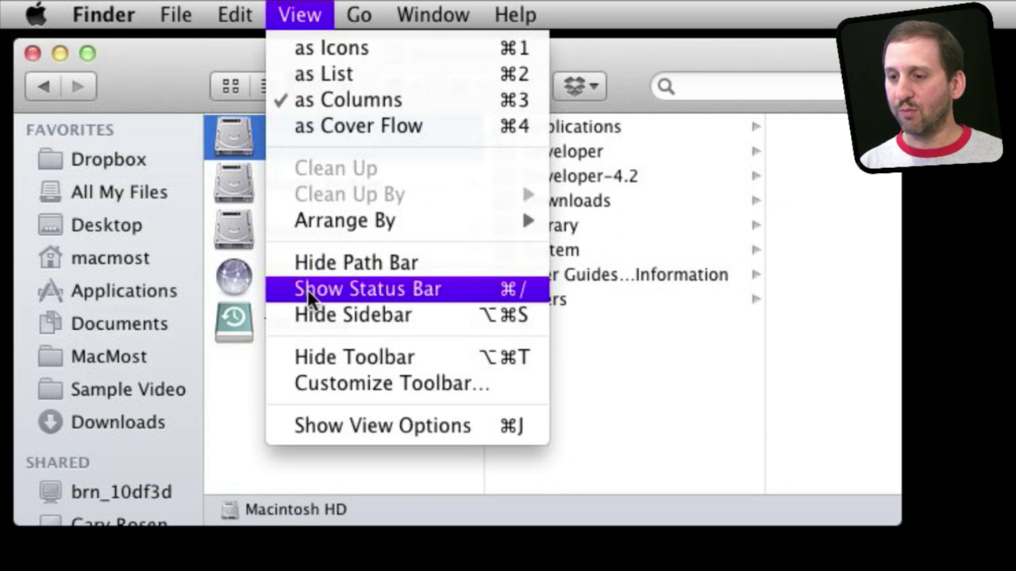
{"action": "left_click", "coordinate": [315, 296]}
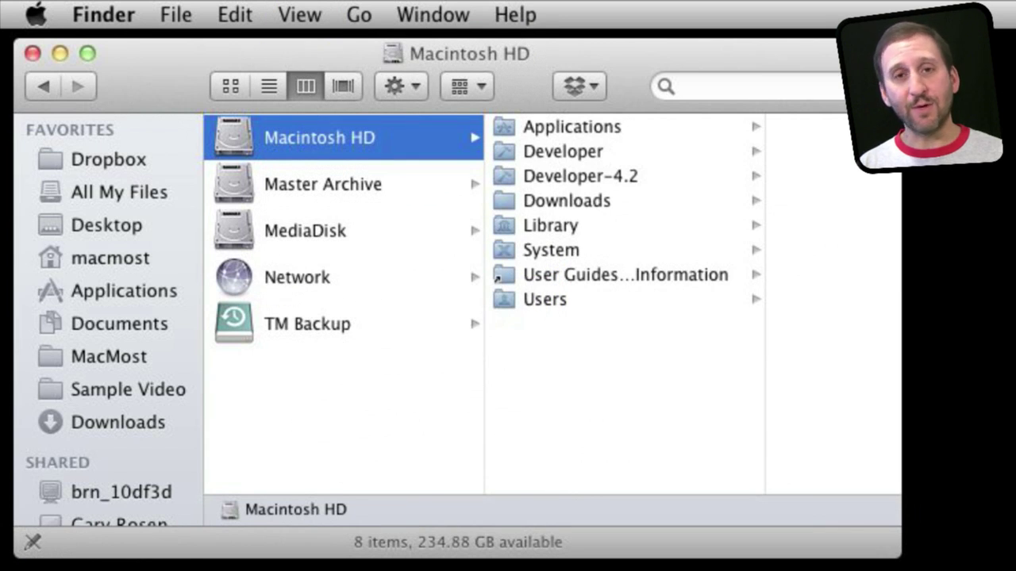
{"action": "left_click", "coordinate": [36, 14]}
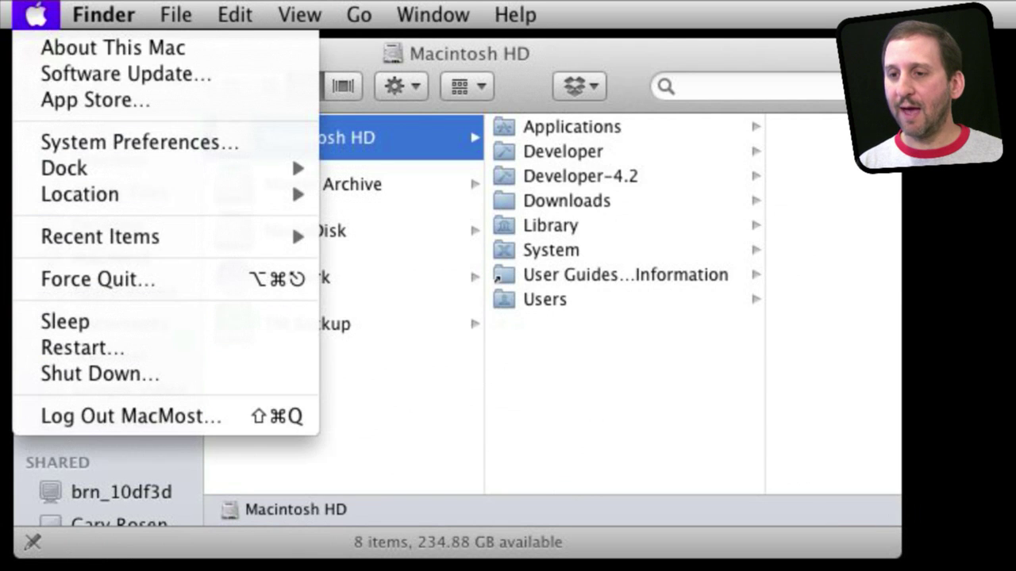
{"action": "left_click", "coordinate": [58, 43]}
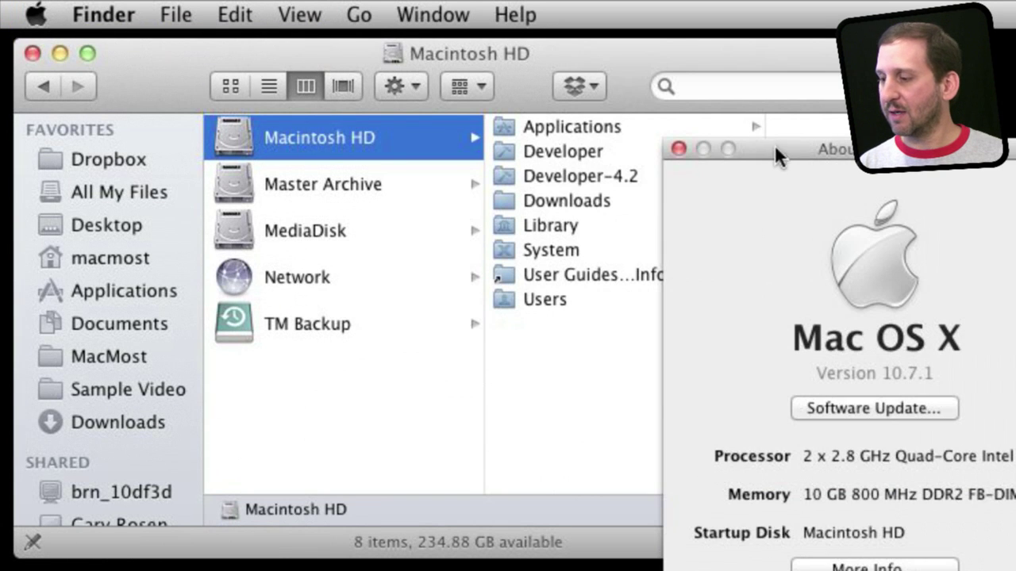
{"action": "left_click_drag", "start_coordinate": [775, 150], "coordinate": [338, 26]}
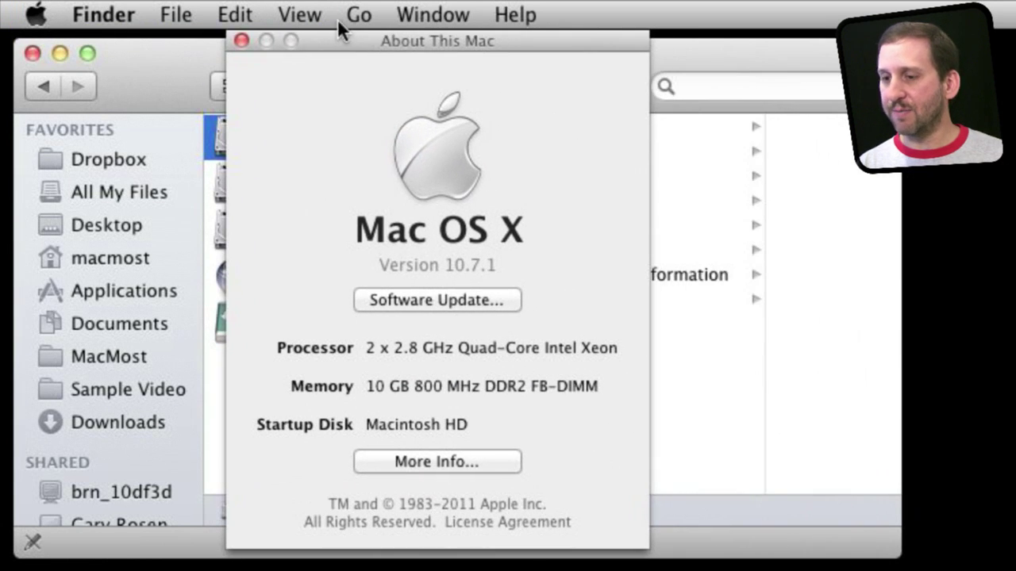
{"action": "left_click", "coordinate": [439, 461]}
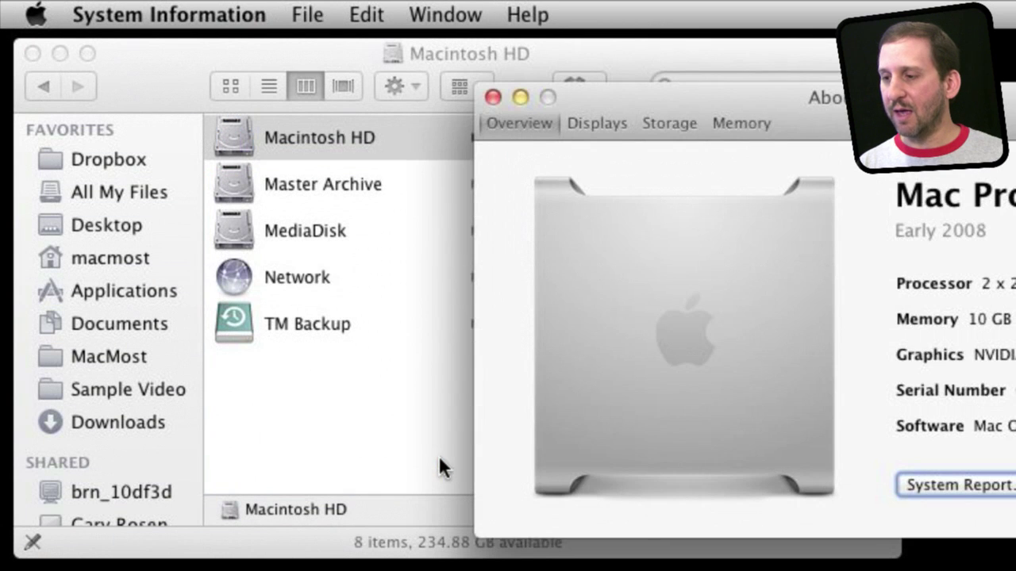
{"action": "left_click_drag", "start_coordinate": [749, 90], "coordinate": [312, 39]}
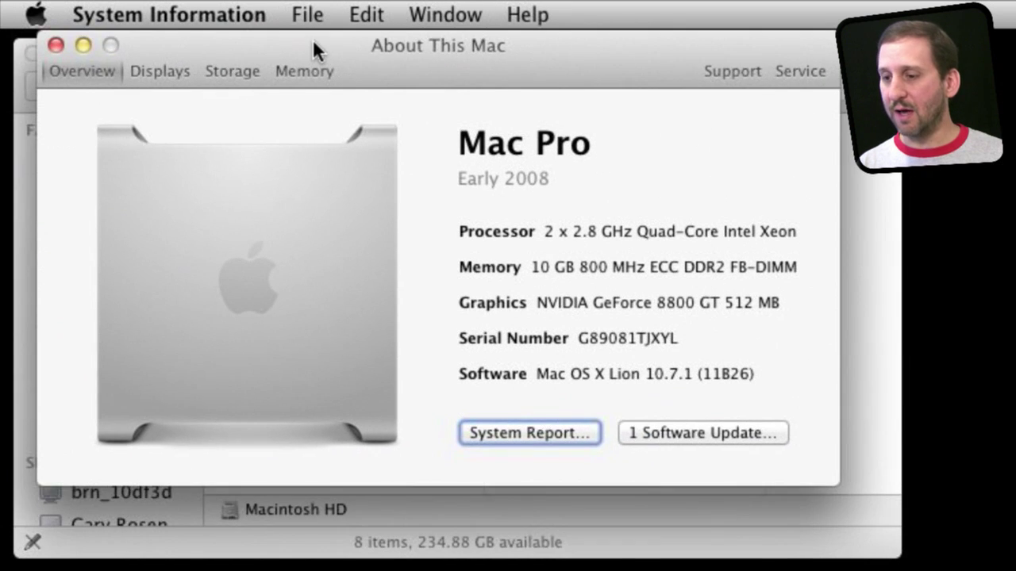
{"action": "left_click", "coordinate": [230, 72]}
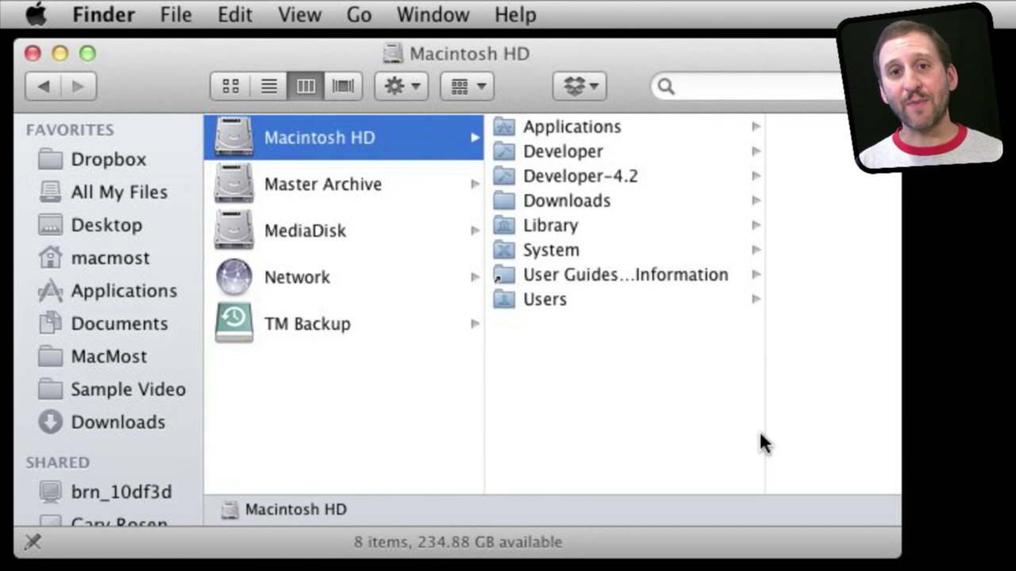
Switch Macintosh HD to list view and narrow Name and Date Modified so Size and Kind fit
{"action": "left_click", "coordinate": [269, 87]}
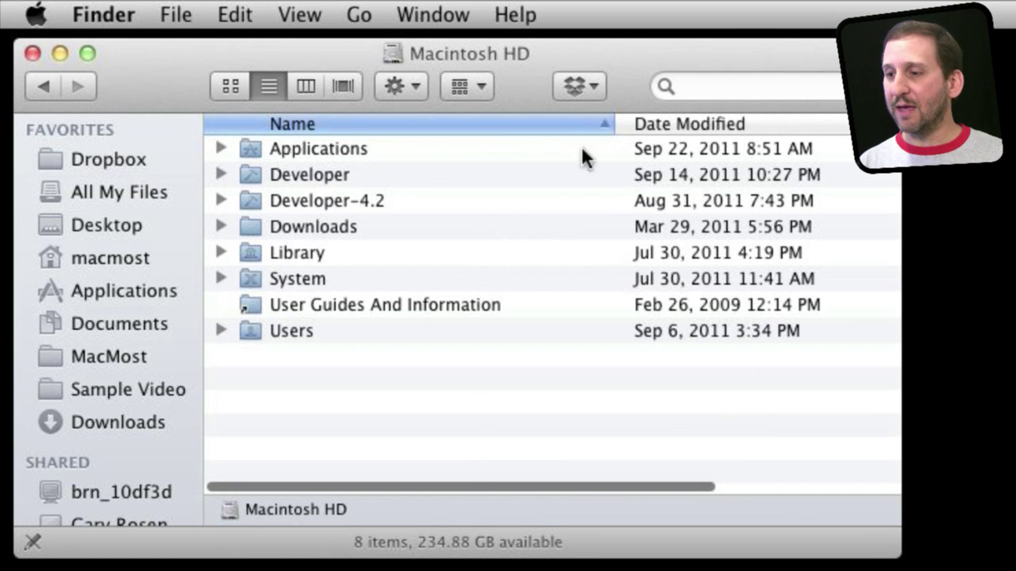
{"action": "left_click_drag", "start_coordinate": [613, 123], "coordinate": [467, 124]}
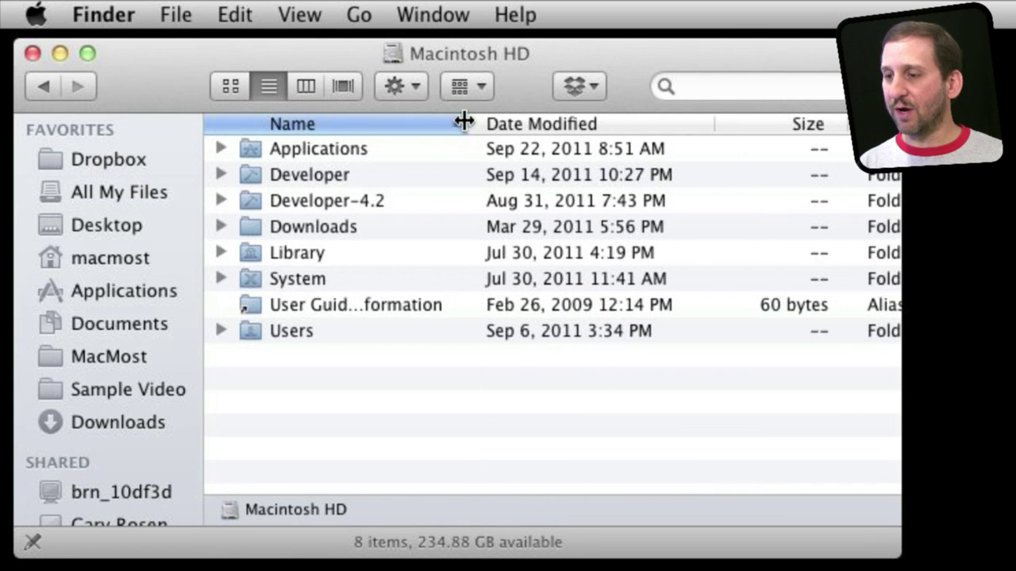
{"action": "left_click_drag", "start_coordinate": [712, 123], "coordinate": [627, 123]}
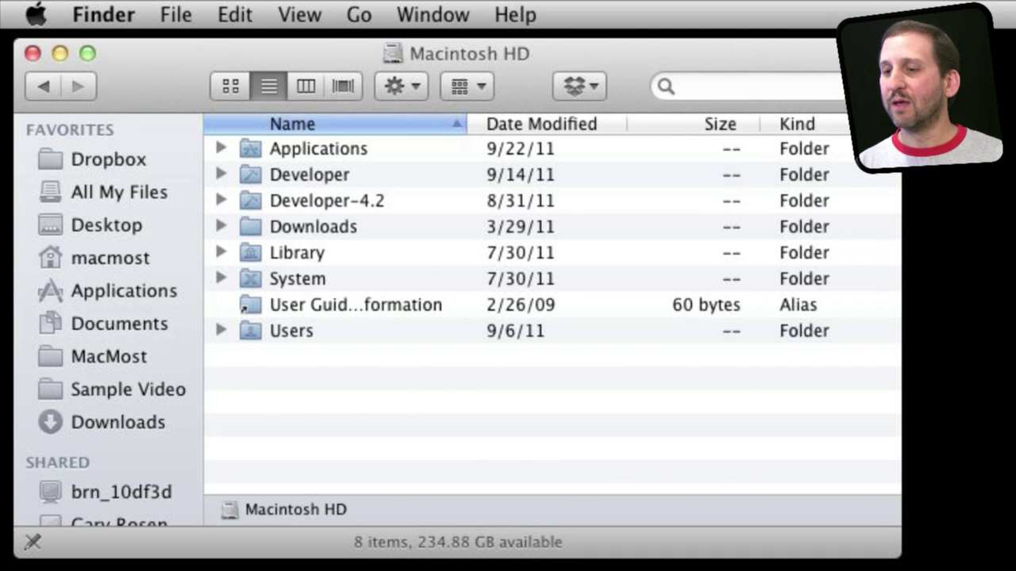
{"action": "left_click", "coordinate": [299, 14]}
{"action": "left_click", "coordinate": [337, 425]}
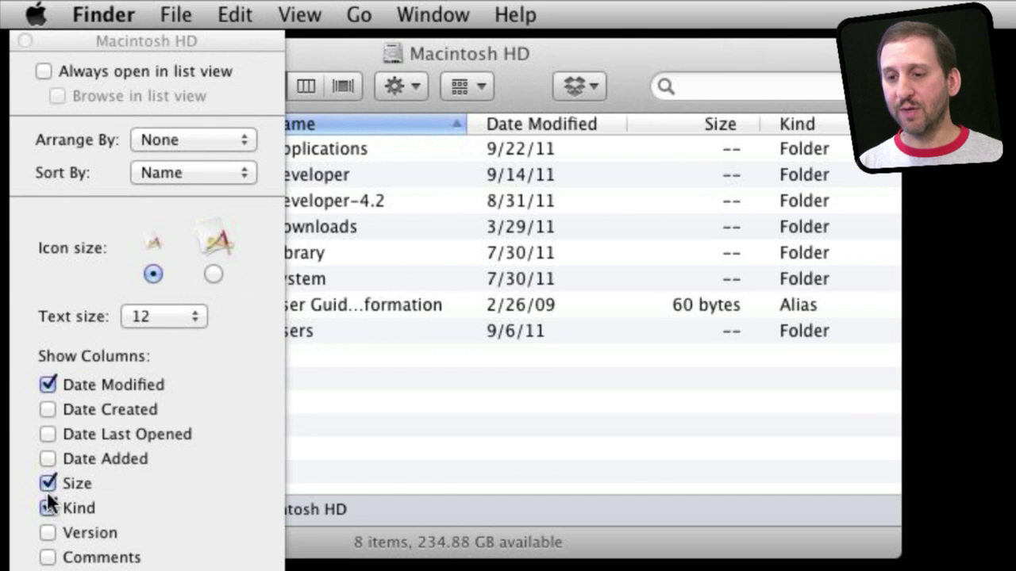
{"action": "left_click", "coordinate": [24, 39]}
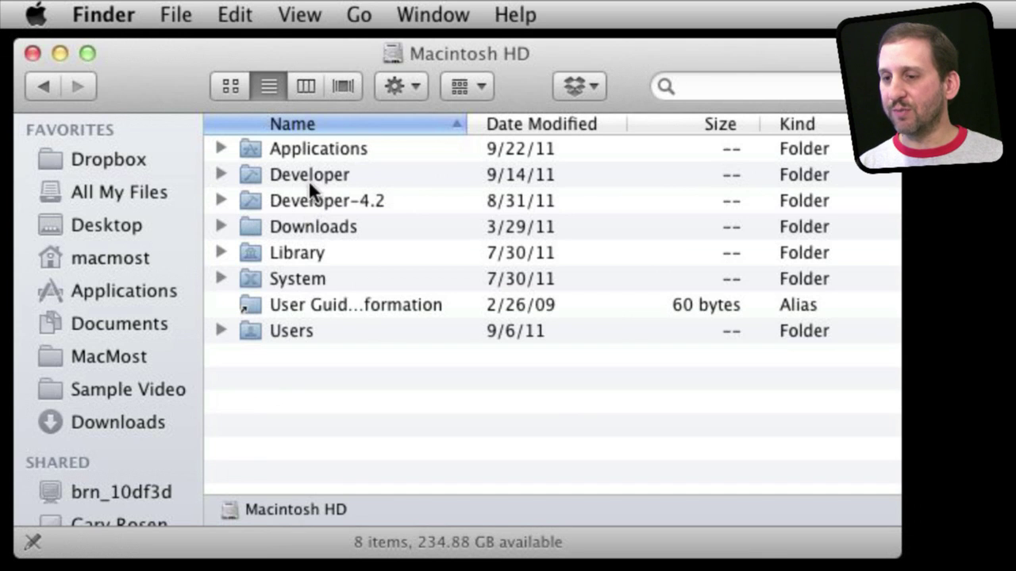
Open Users > macmost in list view with a narrower Name column showing Size and Kind
{"action": "double_click", "coordinate": [303, 327]}
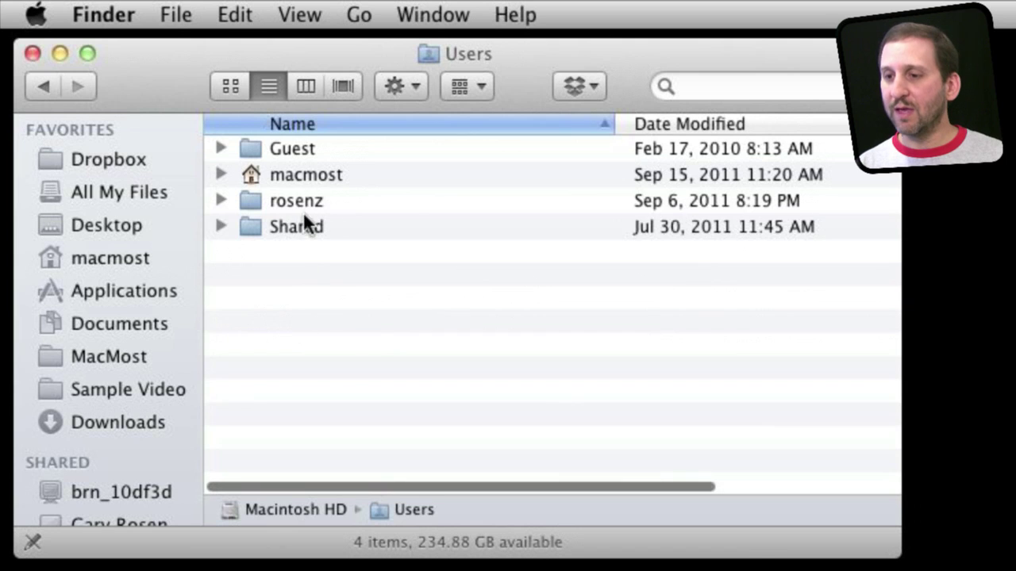
{"action": "double_click", "coordinate": [292, 169]}
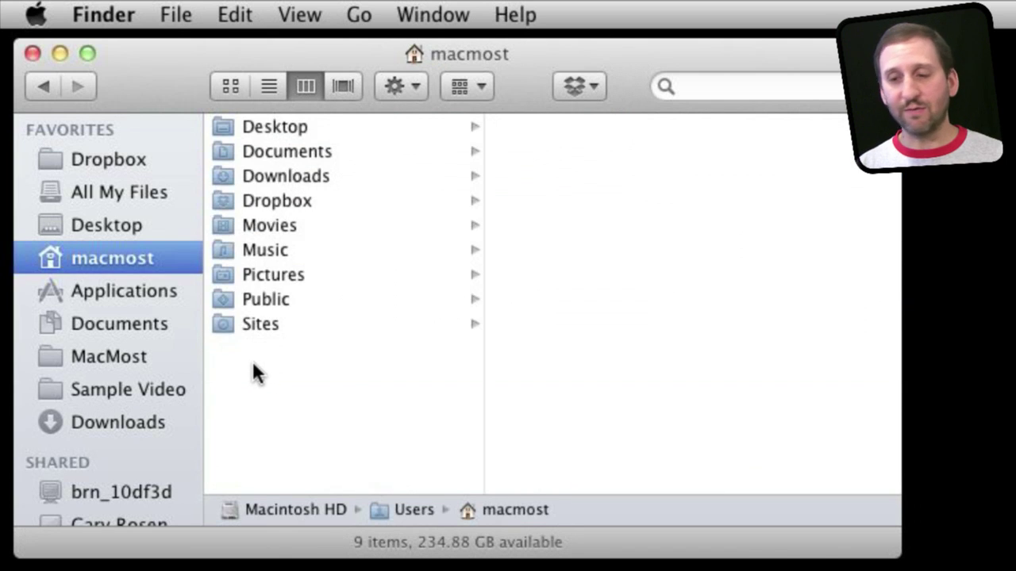
{"action": "left_click", "coordinate": [268, 85]}
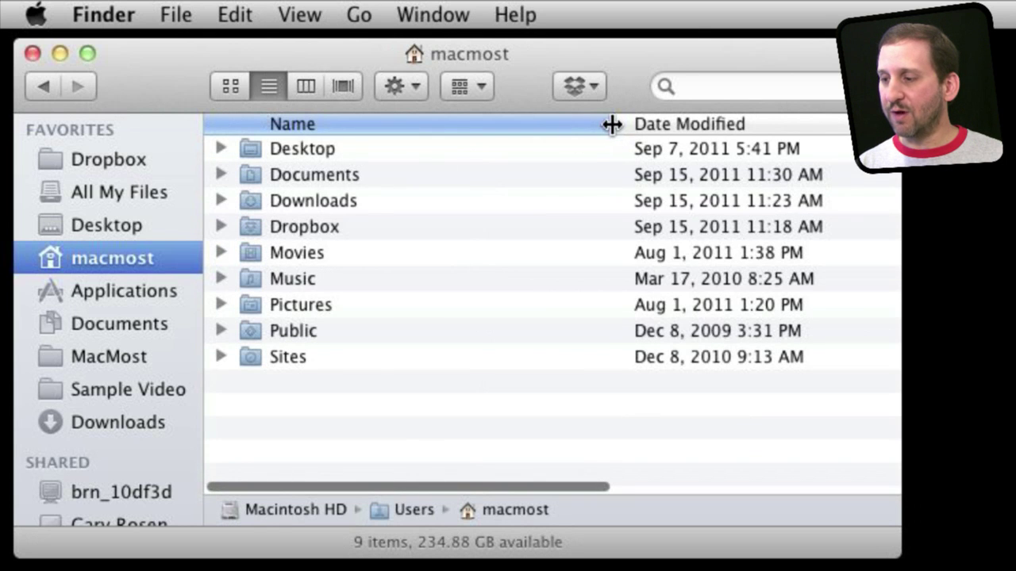
{"action": "left_click_drag", "start_coordinate": [611, 124], "coordinate": [421, 115]}
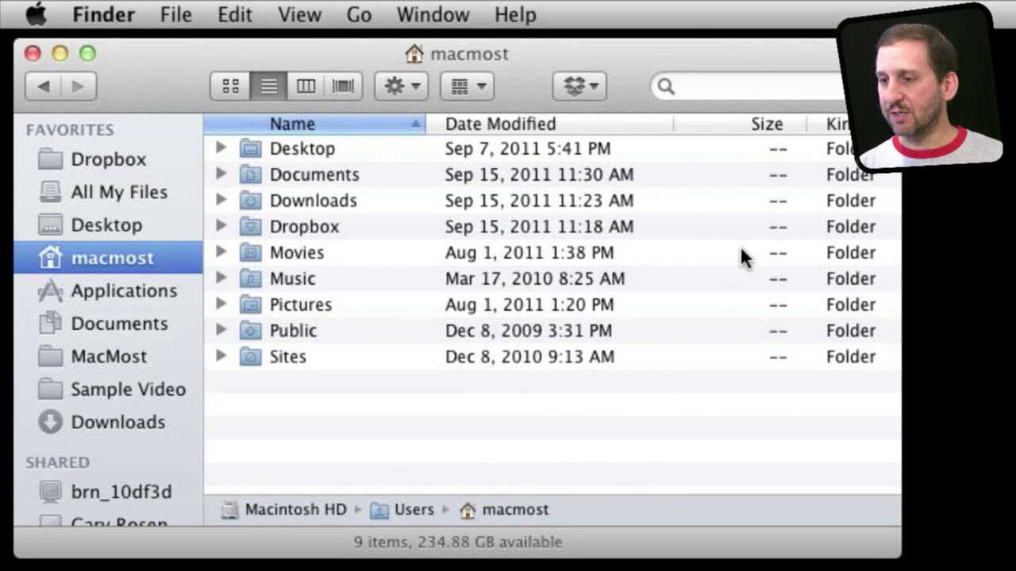
Turn on Calculate all sizes and sort by Size, putting Movies (3.29 GB) first
{"action": "left_click", "coordinate": [299, 14]}
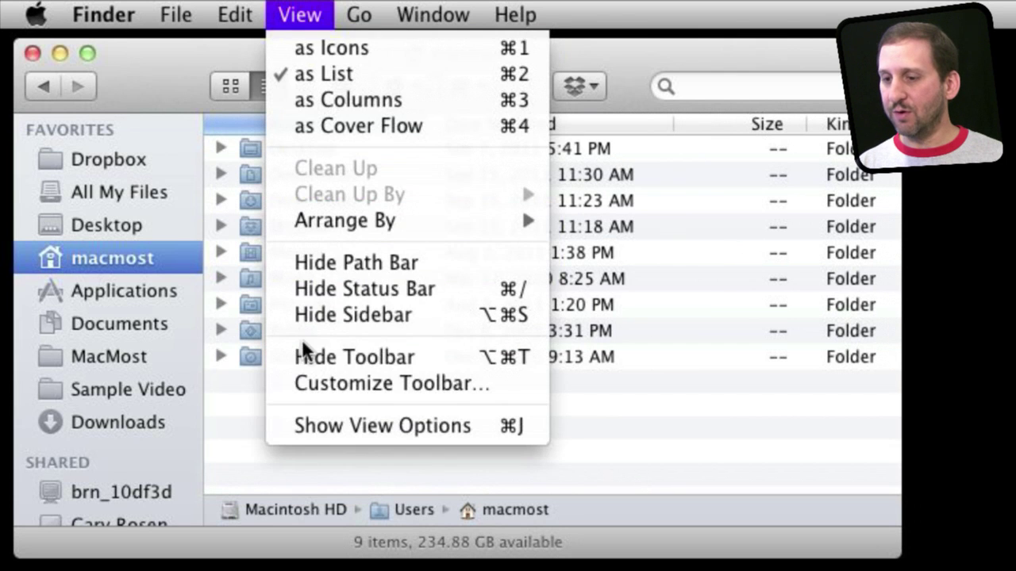
{"action": "left_click", "coordinate": [354, 426]}
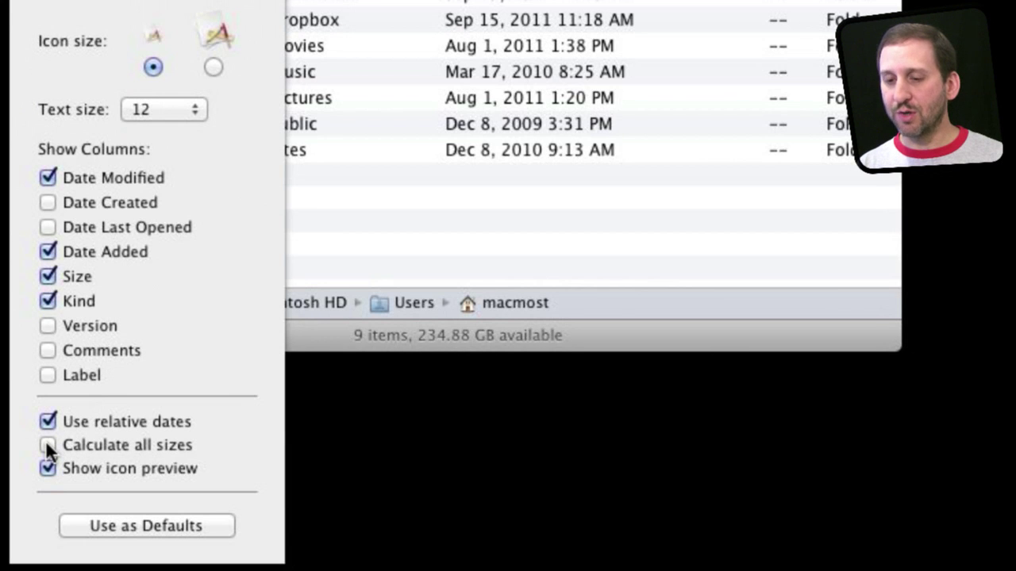
{"action": "left_click", "coordinate": [48, 445]}
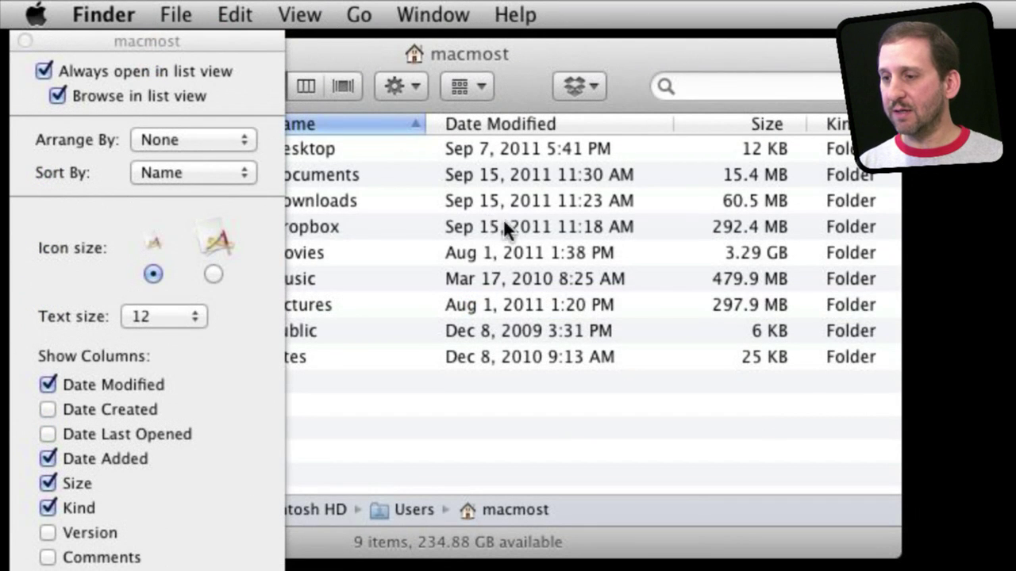
{"action": "left_click", "coordinate": [26, 40]}
{"action": "left_click", "coordinate": [734, 127]}
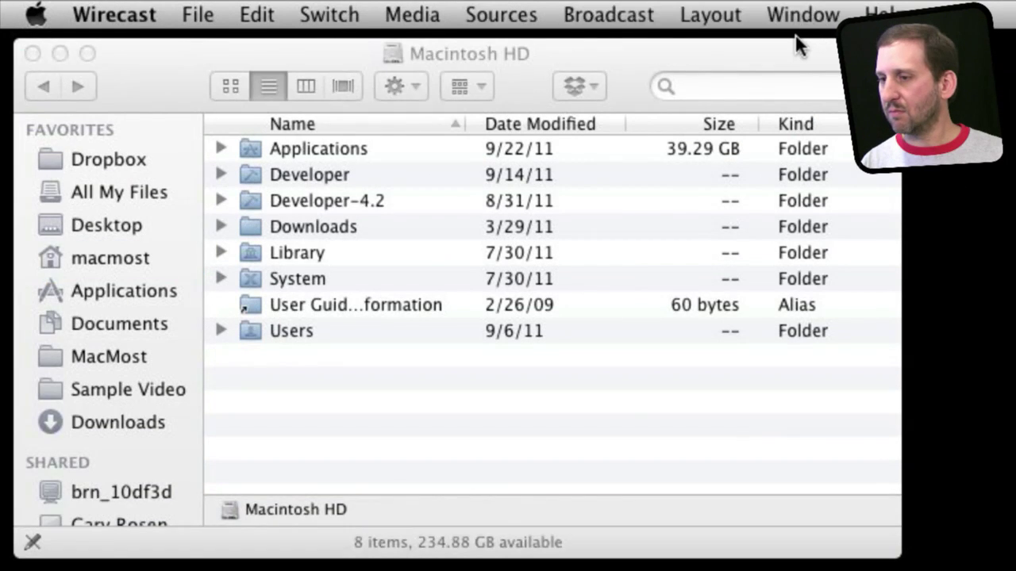
Sort the Macintosh HD window by size, Applications 39.29 GB and Developer 7.05 GB first, then open Applications
{"action": "left_click", "coordinate": [789, 48]}
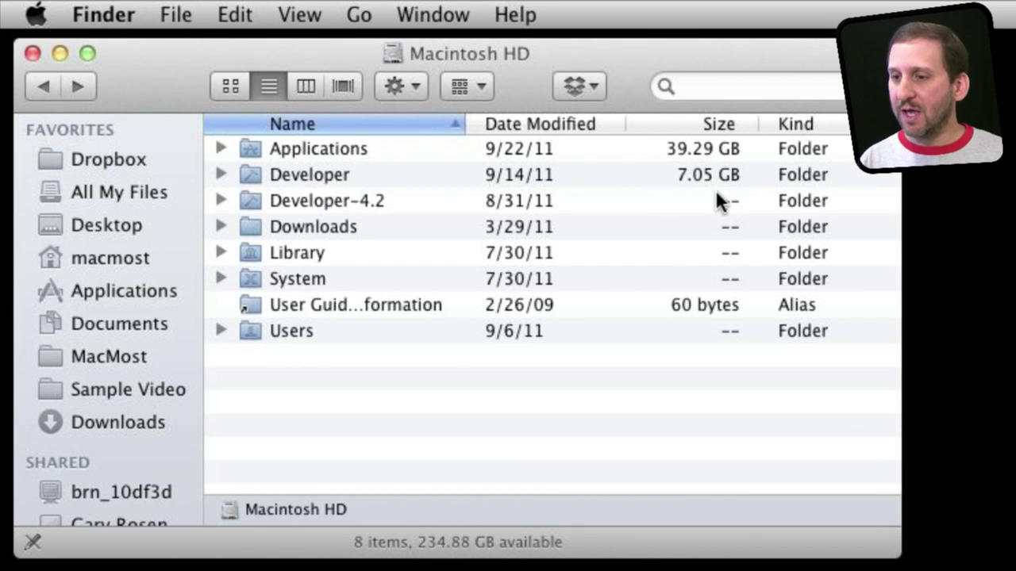
{"action": "left_click", "coordinate": [724, 123]}
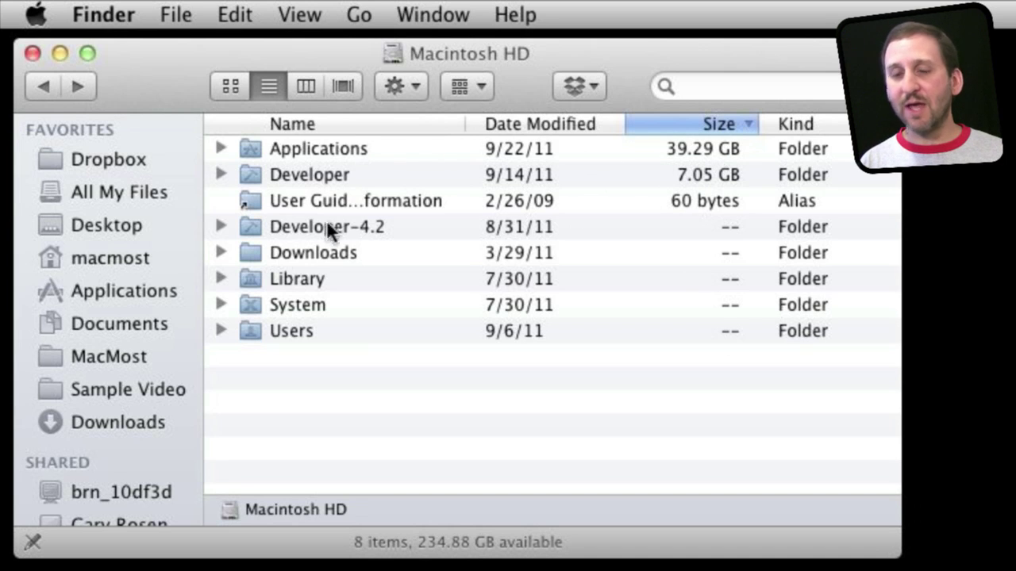
{"action": "double_click", "coordinate": [318, 151]}
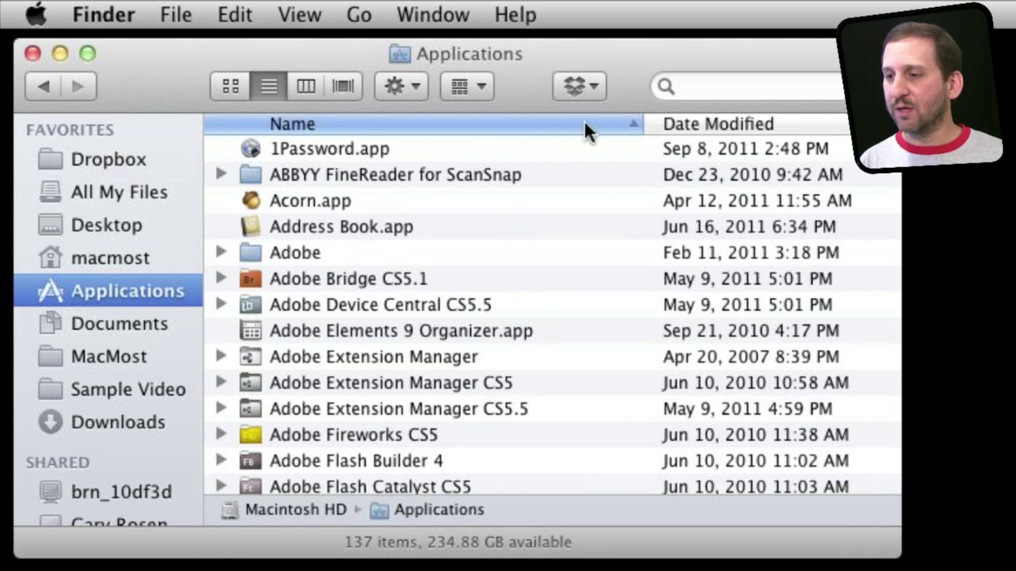
Narrow the Name column and sort Applications by size, StarCraft II at 9.51 GB first
{"action": "left_click_drag", "start_coordinate": [625, 127], "coordinate": [460, 127]}
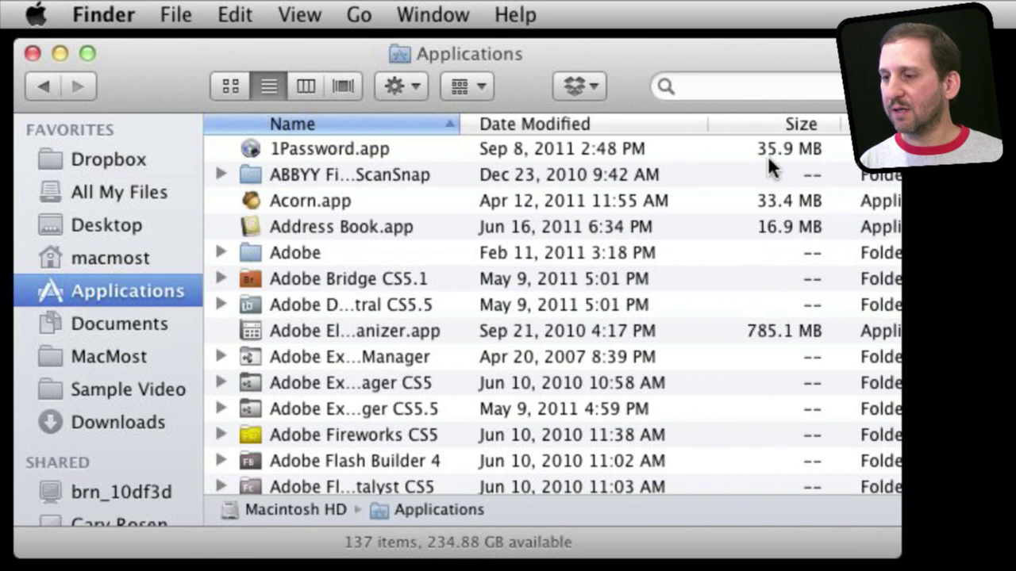
{"action": "left_click", "coordinate": [784, 130]}
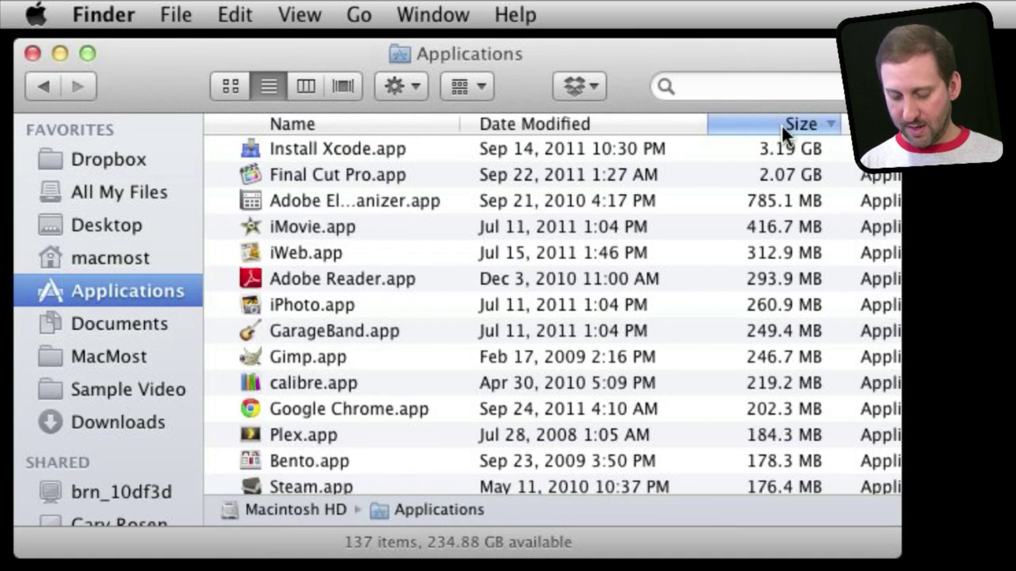
{"action": "key", "text": "super+j"}
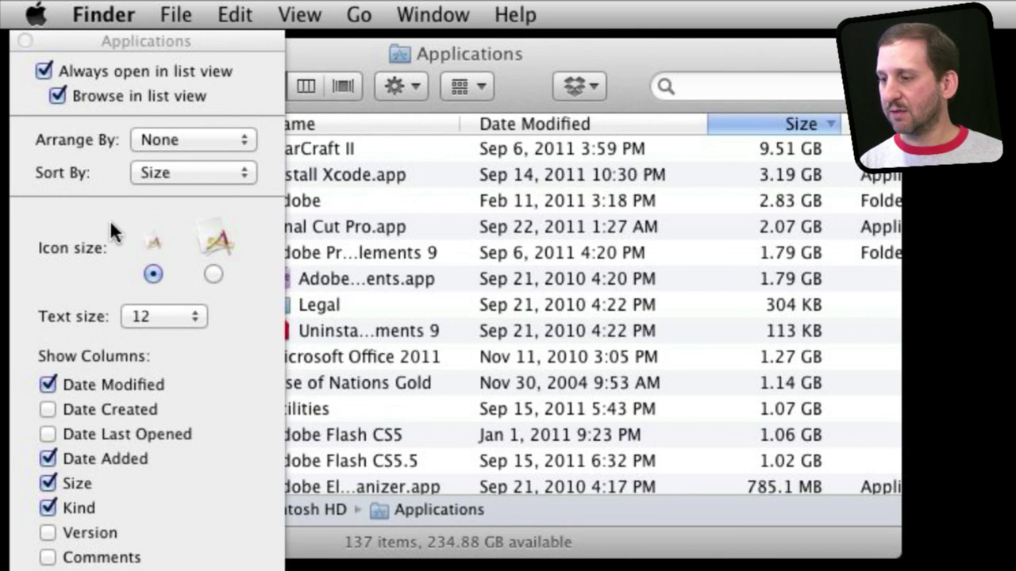
{"action": "left_click", "coordinate": [25, 41]}
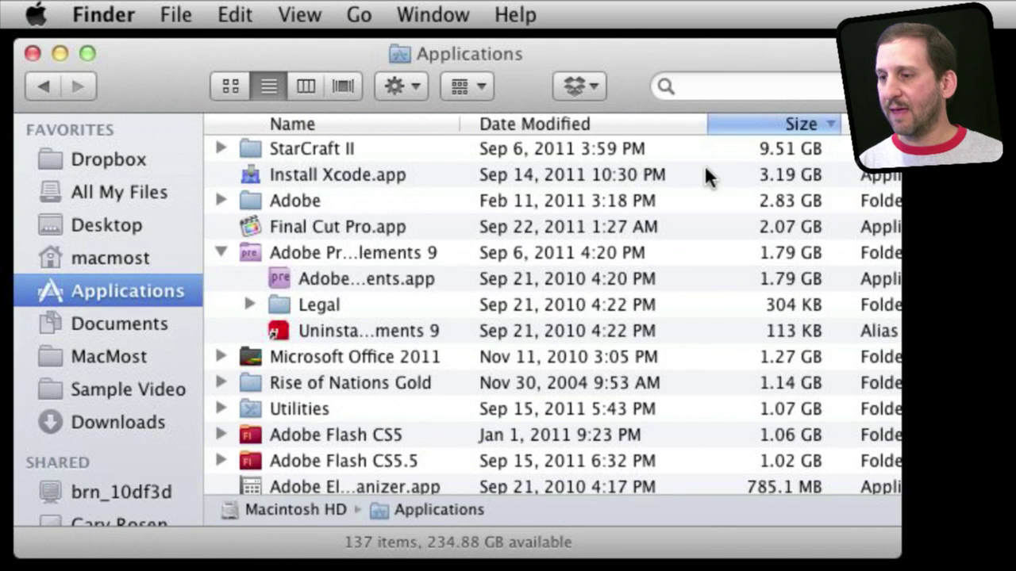